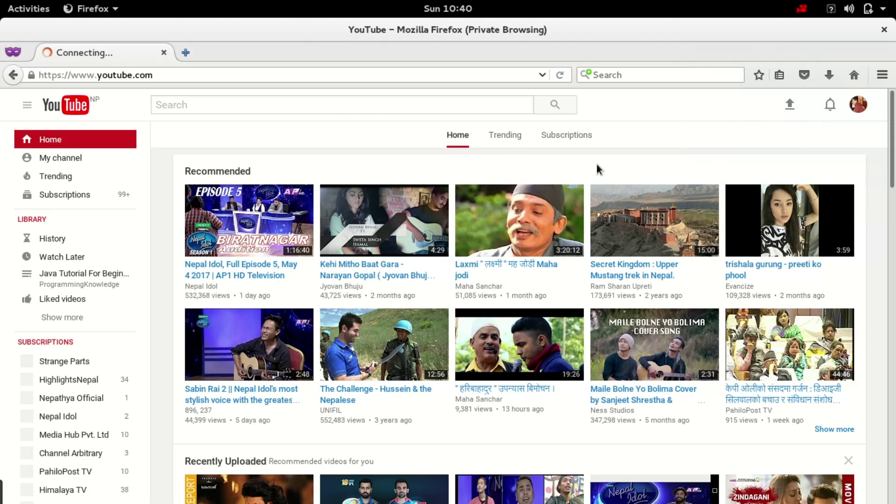
# Open Creator Studio from the account menu and scroll the dashboard down to the Comments widget.
pyautogui.click(861, 106)
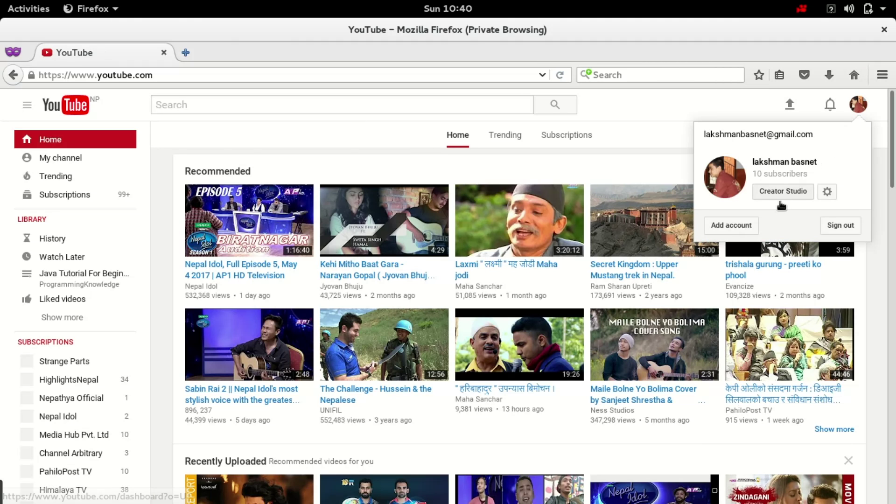
pyautogui.click(785, 186)
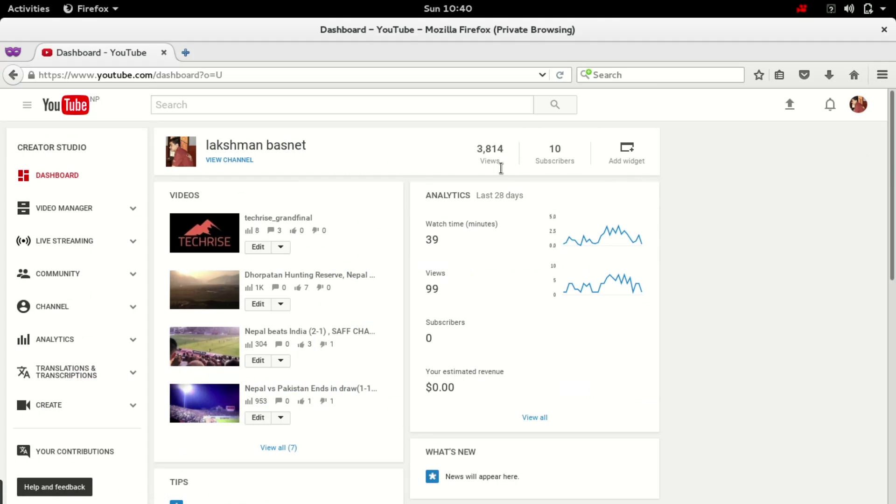
pyautogui.scroll(-10, 467, 191)
pyautogui.scroll(10, 274, 373)
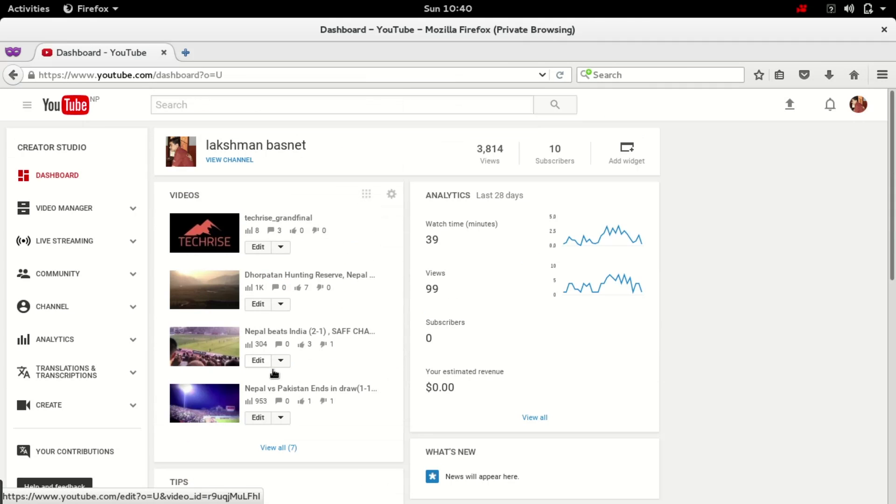
pyautogui.scroll(-3, 254, 368)
pyautogui.scroll(-5, 253, 366)
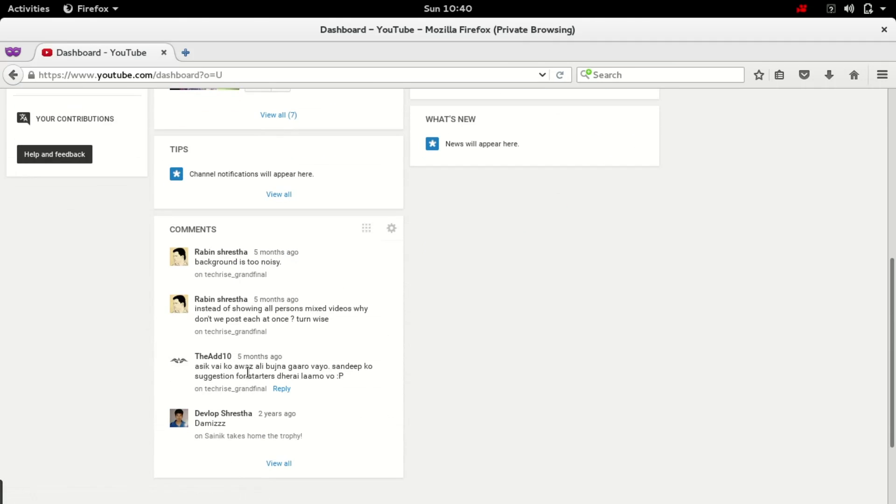
# Follow the dashboard comment to the 'Sainik takes home the trophy!' video page.
pyautogui.click(232, 440)
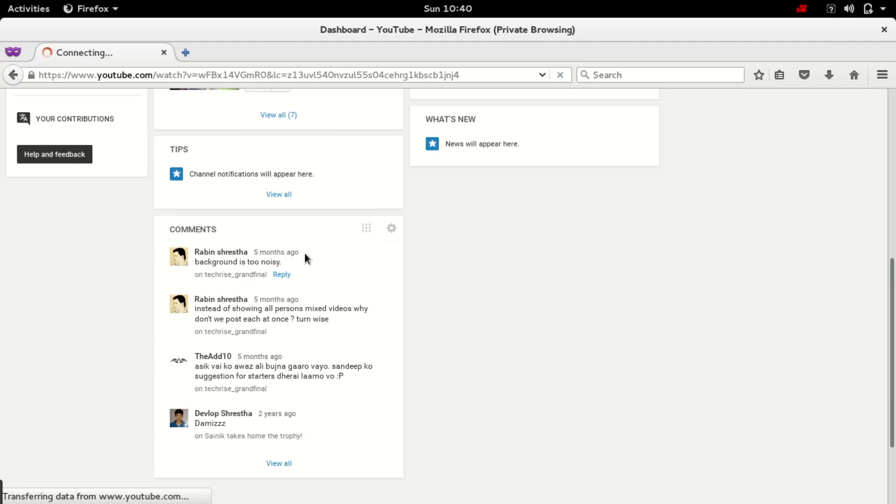
pyautogui.scroll(10, 304, 253)
pyautogui.scroll(-5, 304, 253)
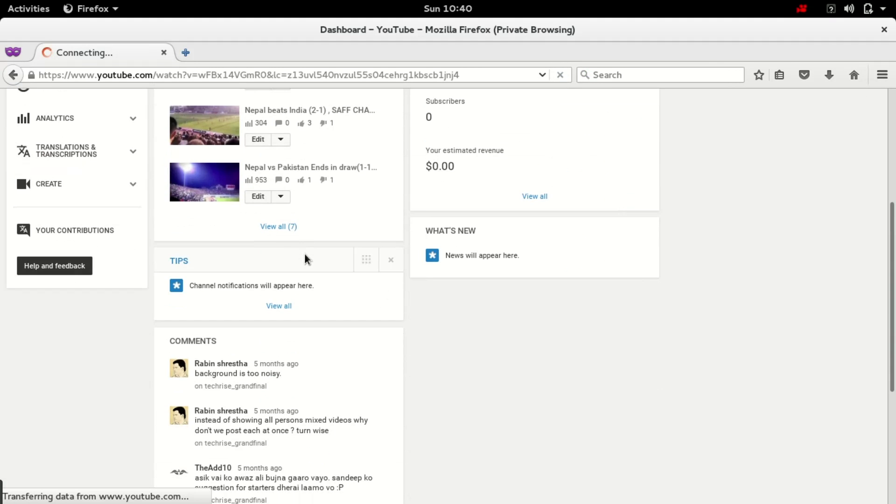
pyautogui.scroll(4, 304, 252)
pyautogui.scroll(-4, 304, 253)
pyautogui.scroll(5, 305, 253)
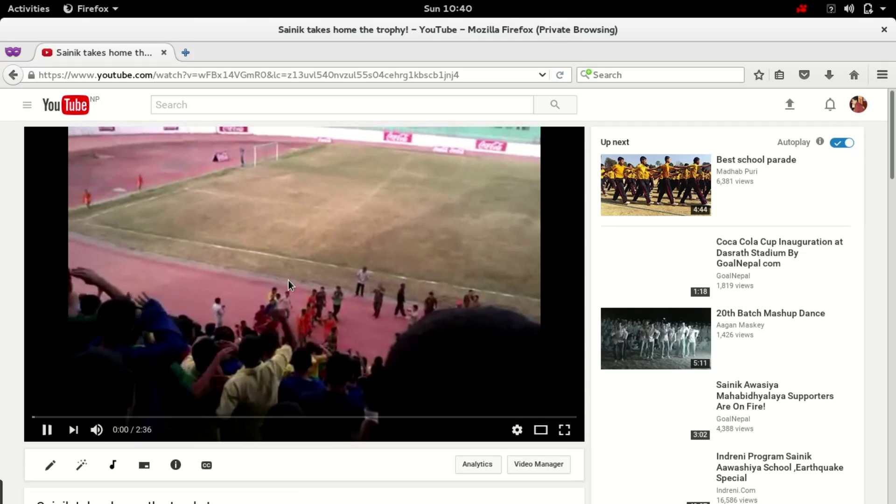
pyautogui.scroll(8, 278, 231)
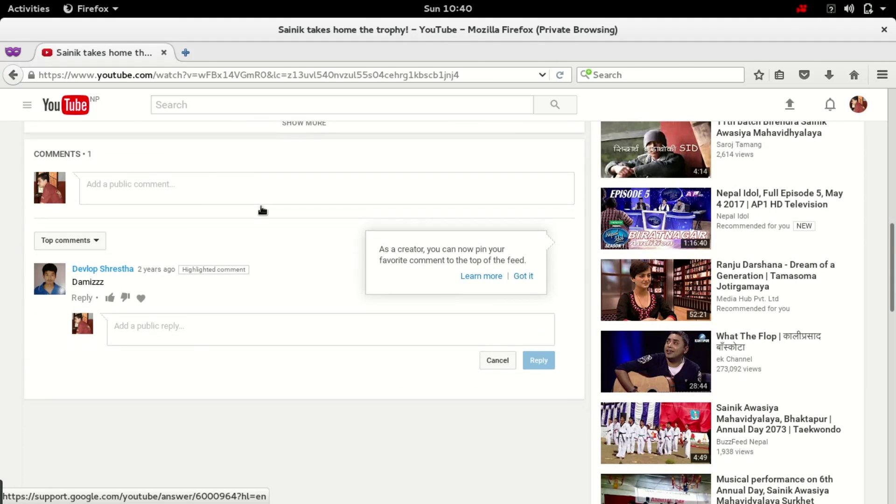
pyautogui.scroll(10, 259, 210)
# Play the video and remove its like, dropping the count from 12 to 11.
pyautogui.click(259, 210)
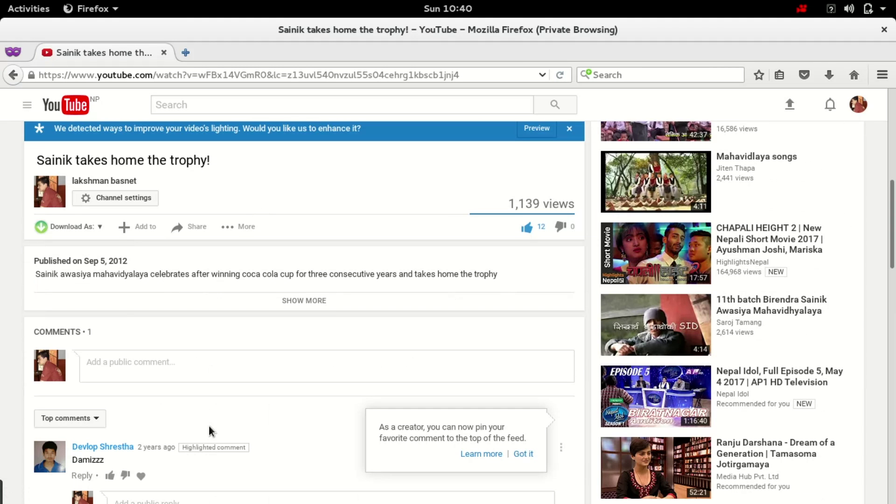
pyautogui.click(542, 232)
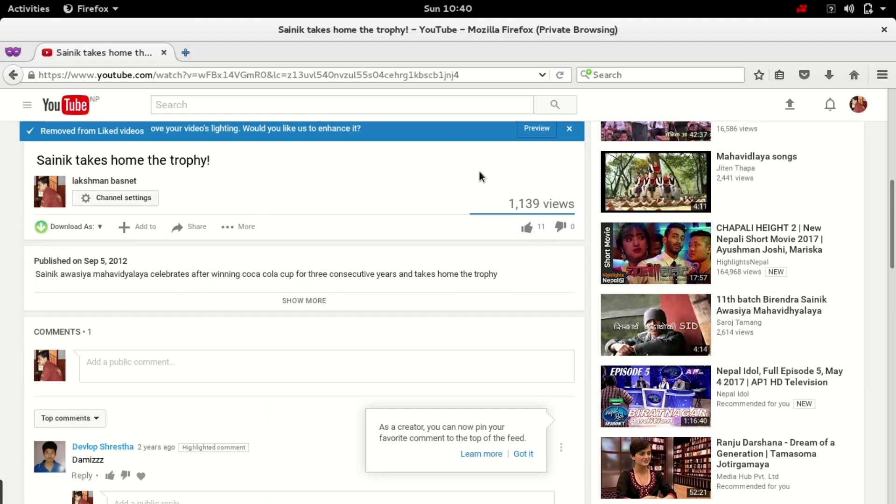
pyautogui.scroll(10, 480, 172)
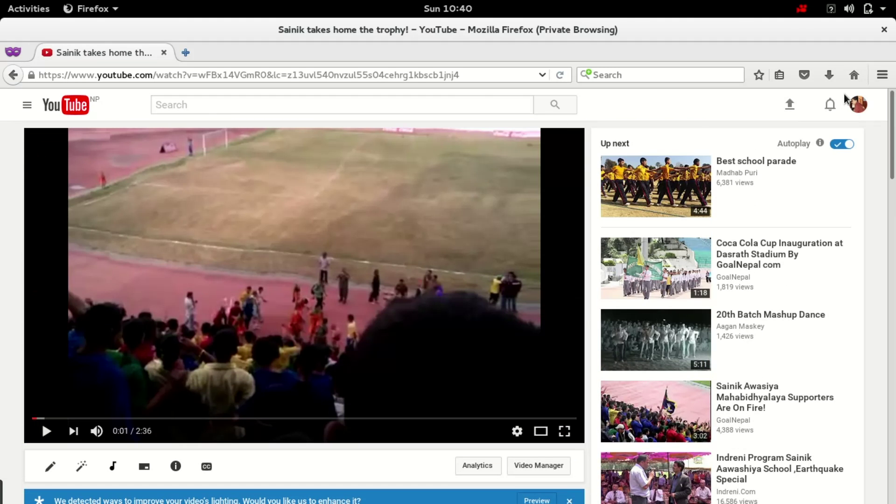
# From the account settings, list all channels and choose 'Create a new channel'.
pyautogui.click(860, 106)
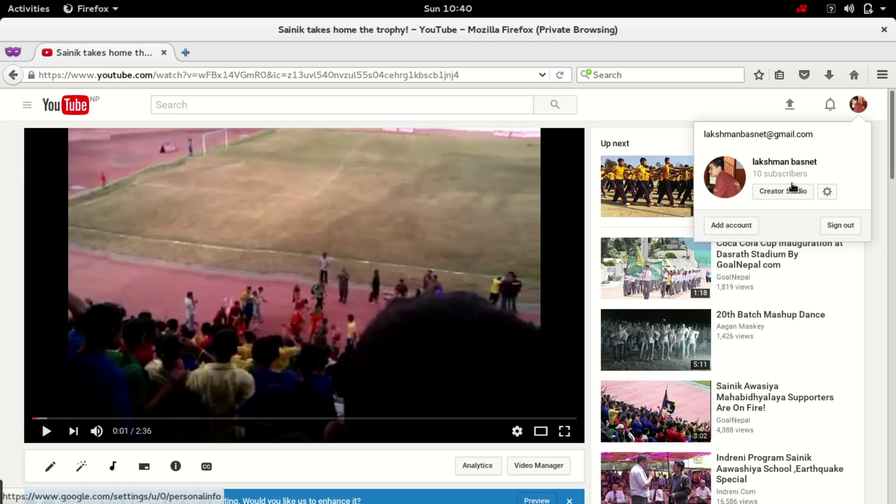
pyautogui.click(827, 193)
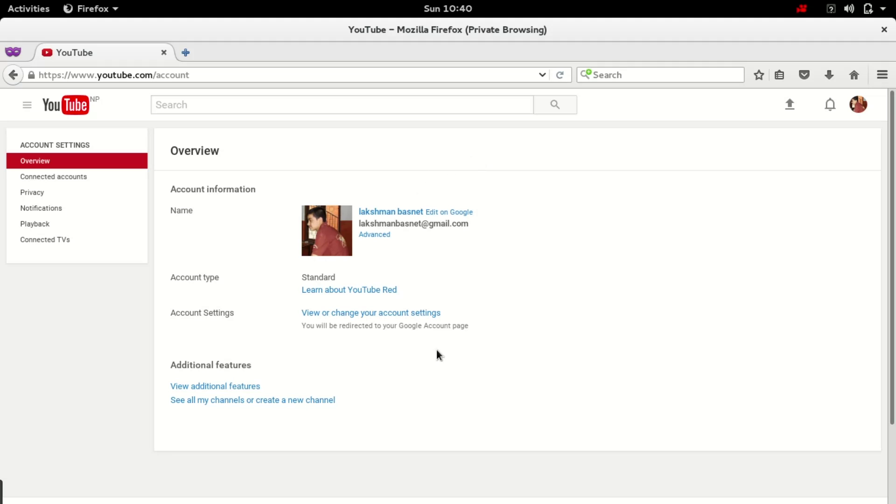
pyautogui.click(227, 404)
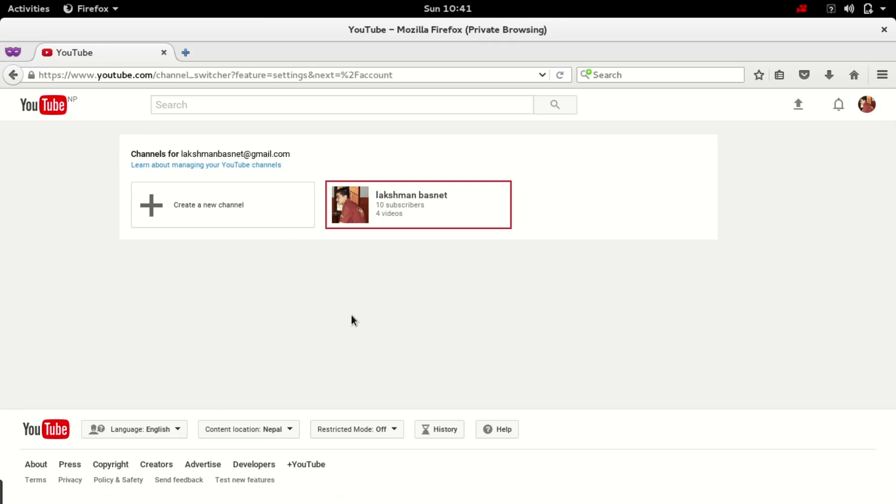
pyautogui.click(264, 216)
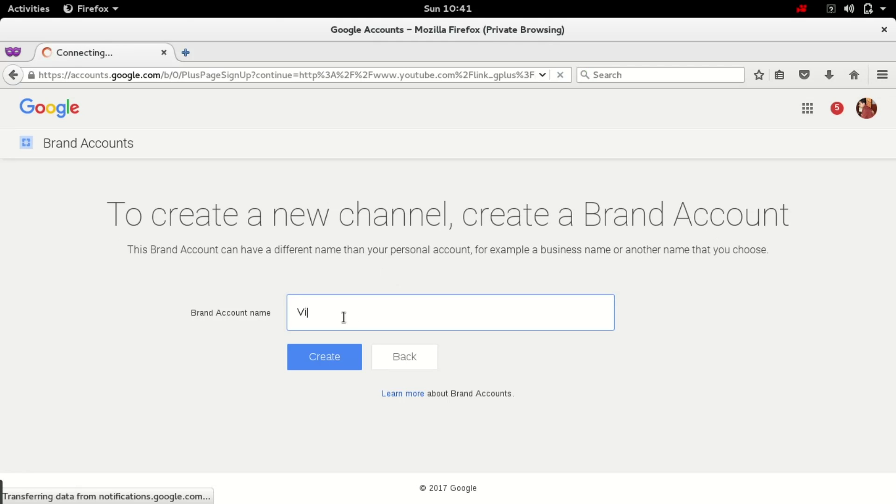
# Name the Brand Account 'Viral Videos' and create it.
pyautogui.write('ral Videos')
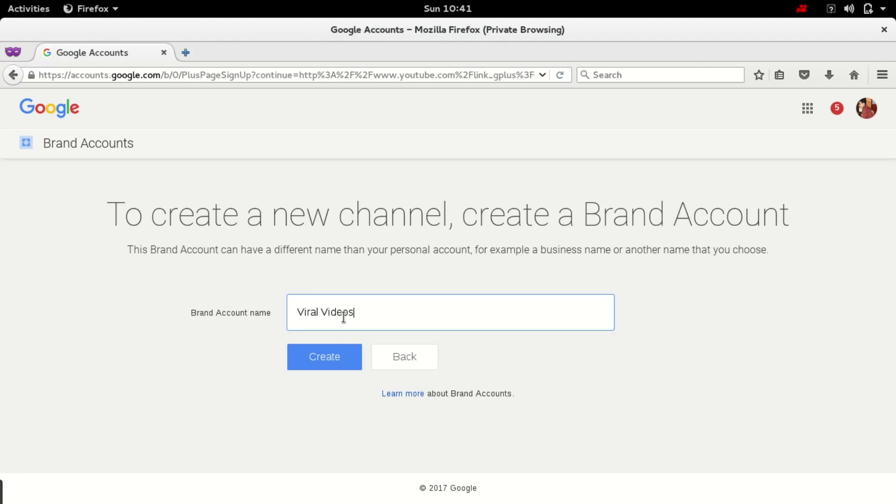
pyautogui.click(335, 363)
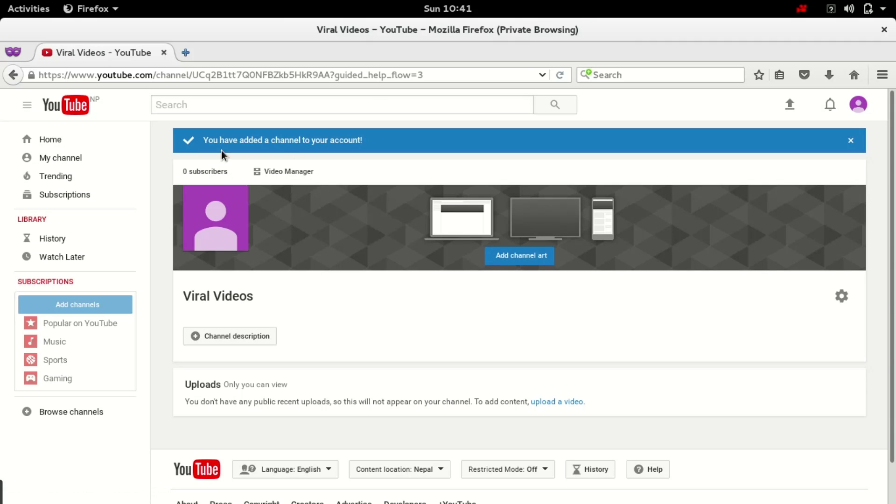
# View the new channel's video list, then switch back to the original personal channel.
pyautogui.click(292, 173)
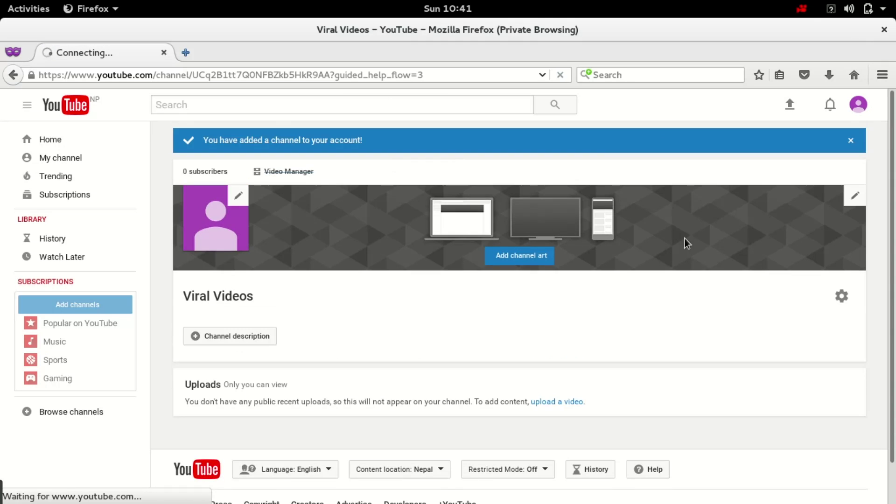
pyautogui.click(863, 110)
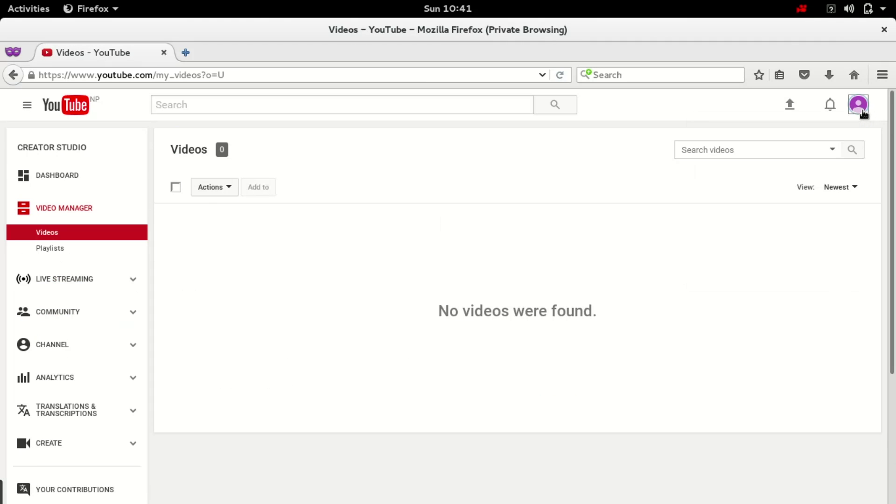
pyautogui.click(863, 111)
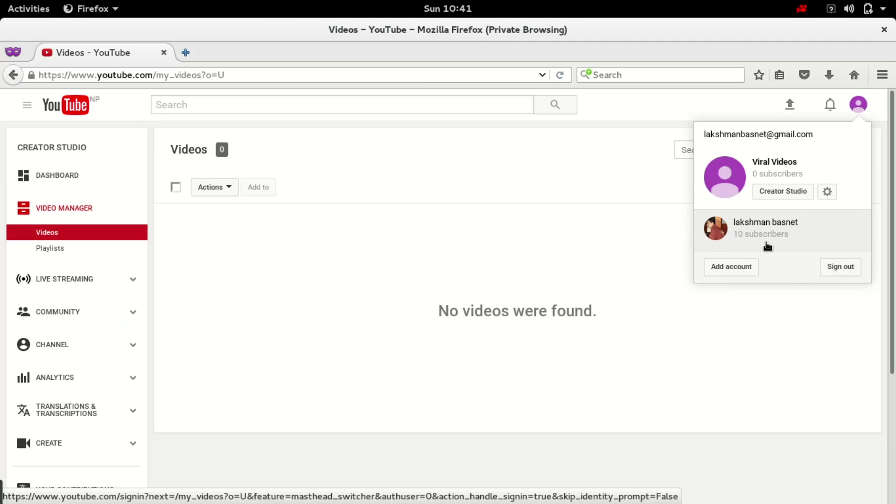
pyautogui.click(745, 241)
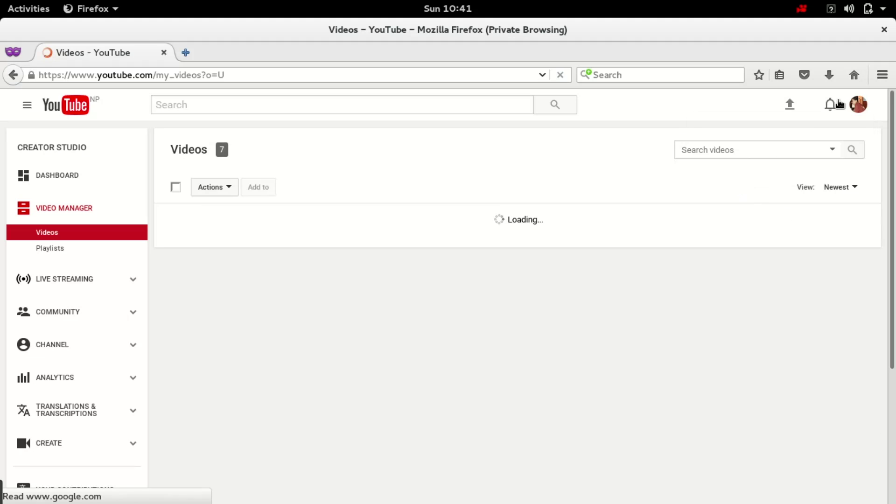
# Switch over to the Viral Videos channel and bring the account menu back up.
pyautogui.click(863, 110)
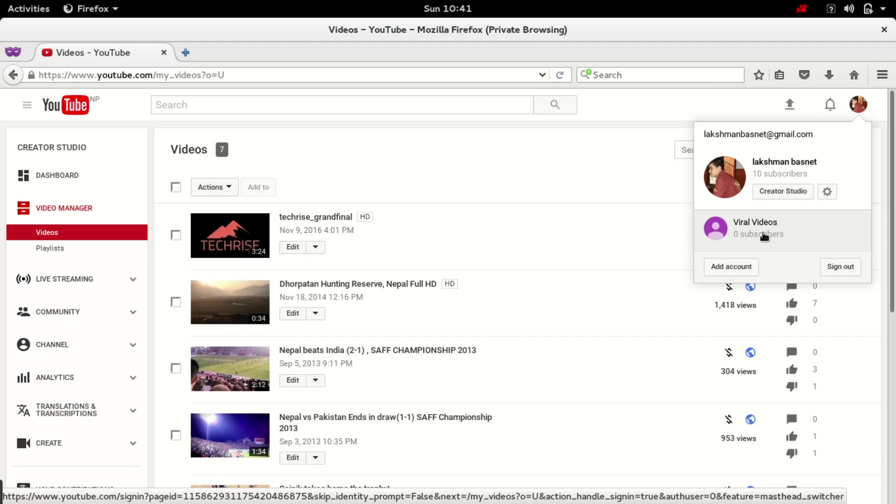
pyautogui.click(764, 237)
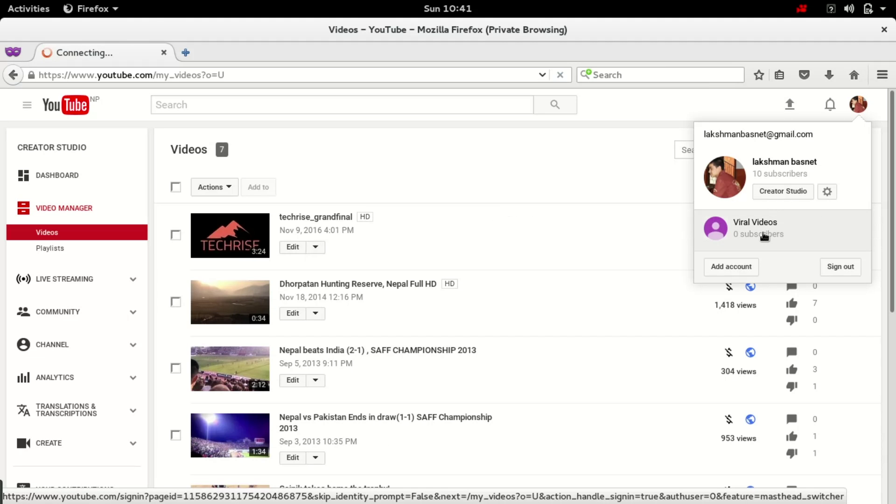
pyautogui.click(615, 195)
pyautogui.click(868, 114)
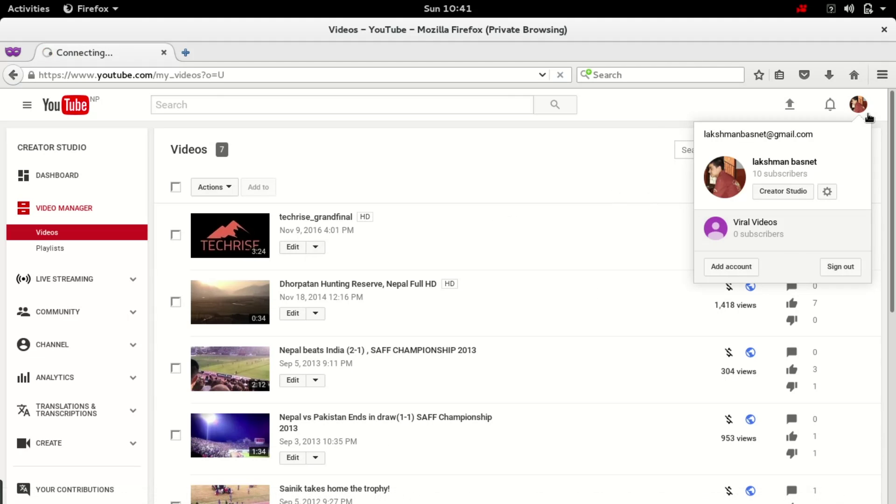
# Go to Advanced account settings and choose 'Move channel to Brand Account'.
pyautogui.click(827, 194)
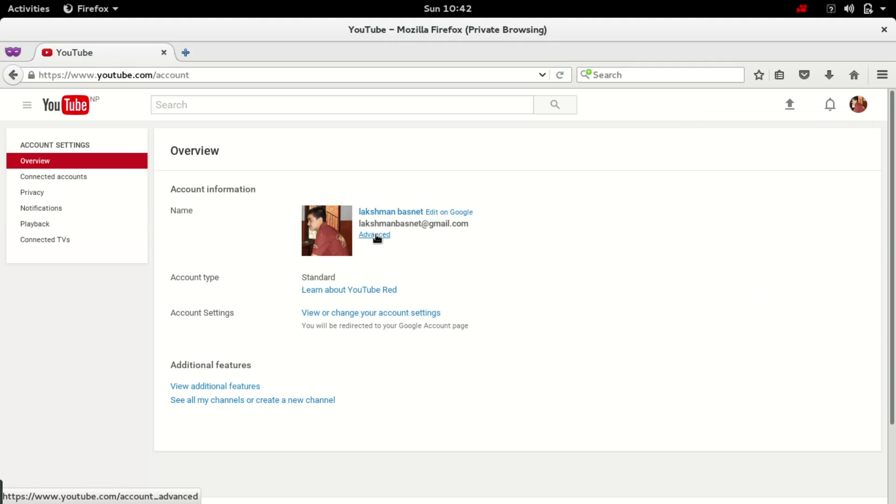
pyautogui.click(376, 234)
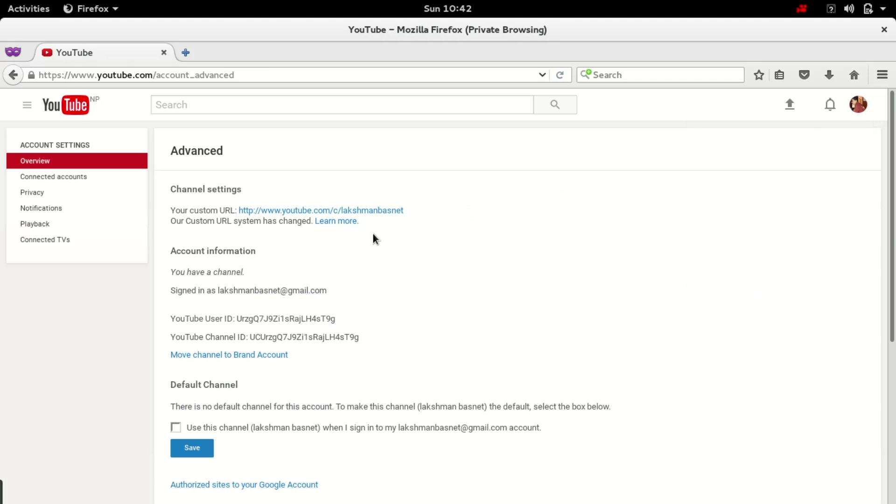
pyautogui.scroll(-6, 373, 238)
pyautogui.scroll(3, 373, 239)
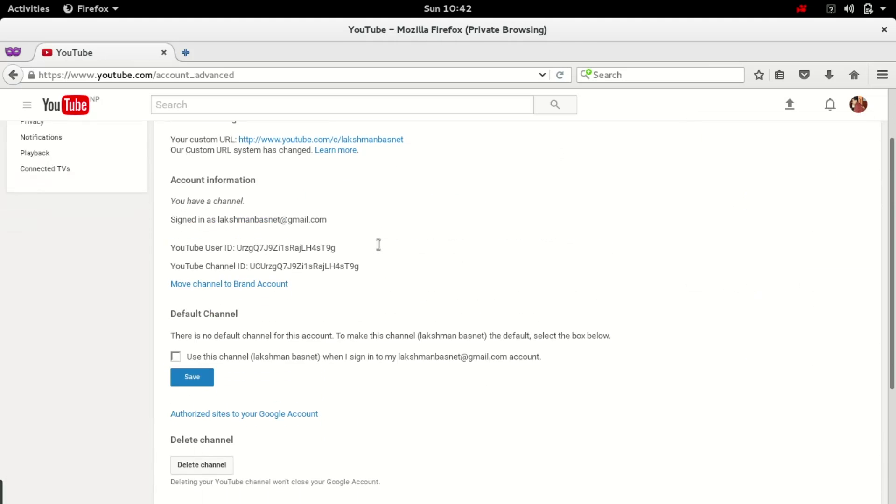
pyautogui.scroll(-1, 374, 239)
pyautogui.scroll(-5, 373, 239)
pyautogui.scroll(3, 374, 239)
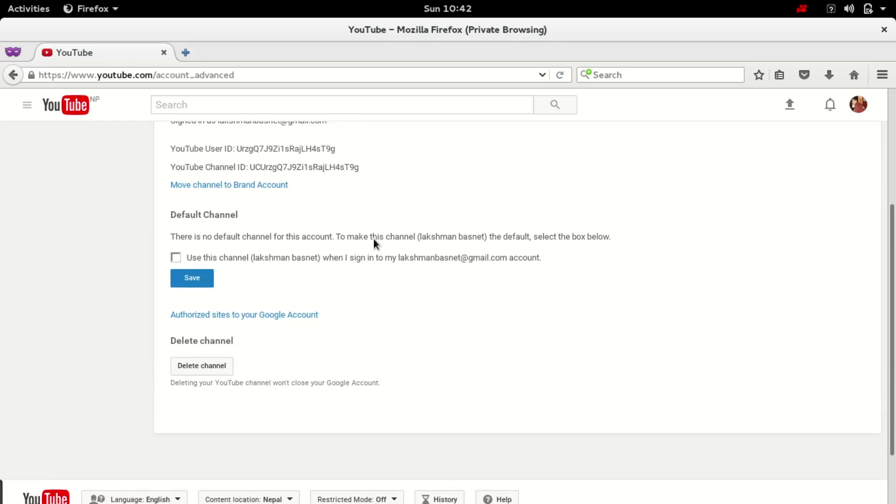
pyautogui.click(245, 196)
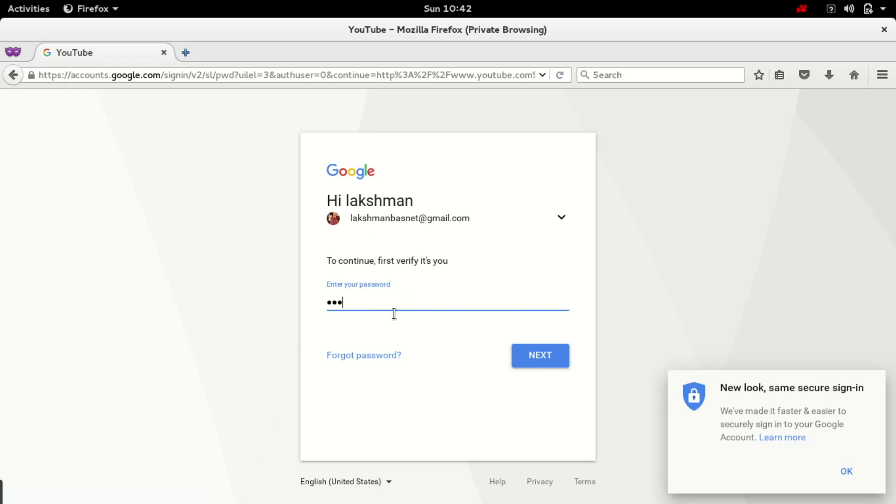
# Enter the account password to verify identity.
pyautogui.write('*********')
pyautogui.press('Return')
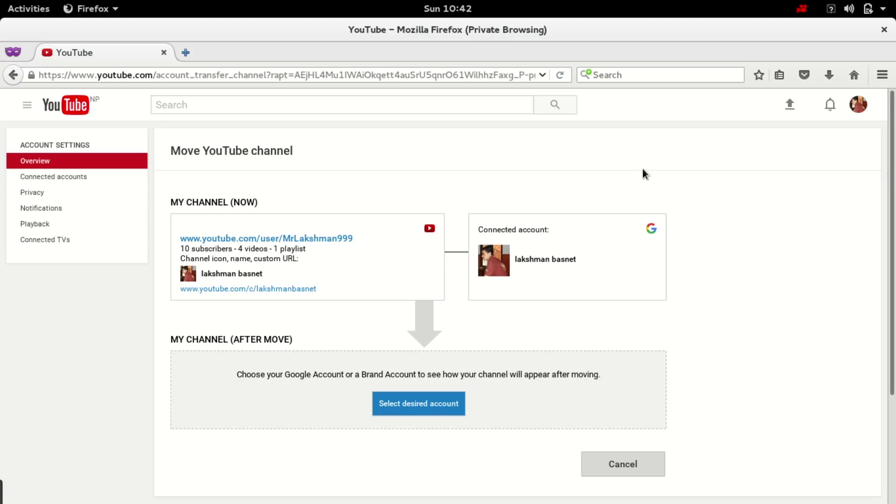
# Pick Viral Videos as the destination Brand Account and accept deleting its empty channel.
pyautogui.click(390, 394)
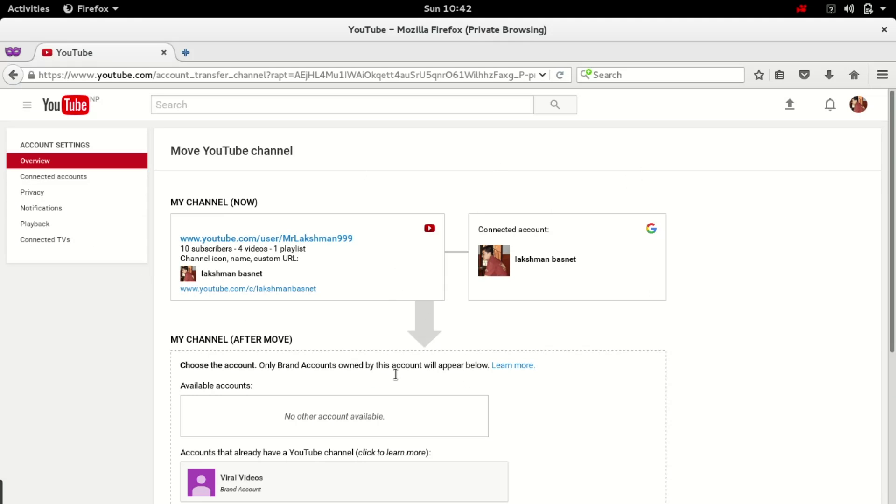
pyautogui.scroll(-5, 391, 368)
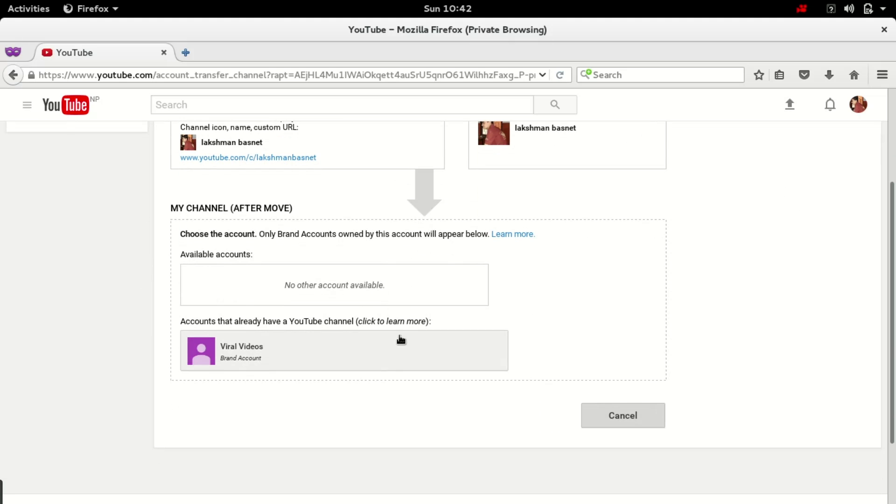
pyautogui.click(370, 354)
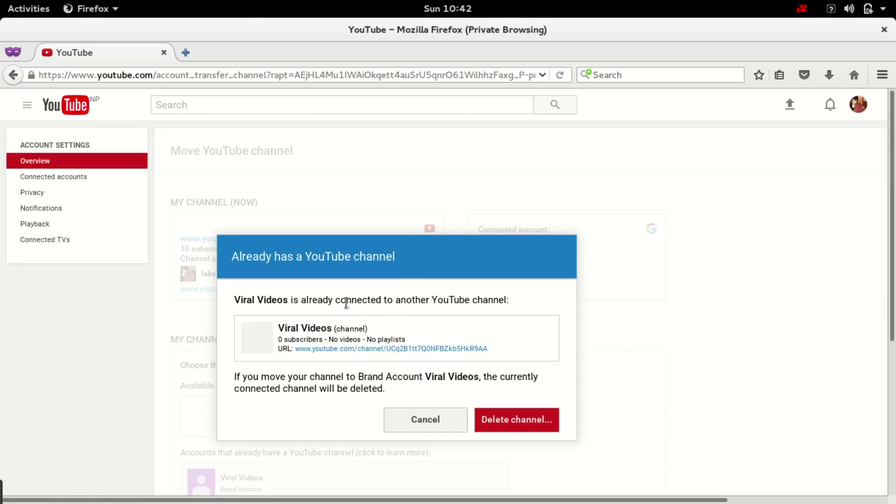
pyautogui.click(505, 425)
pyautogui.scroll(-1, 461, 334)
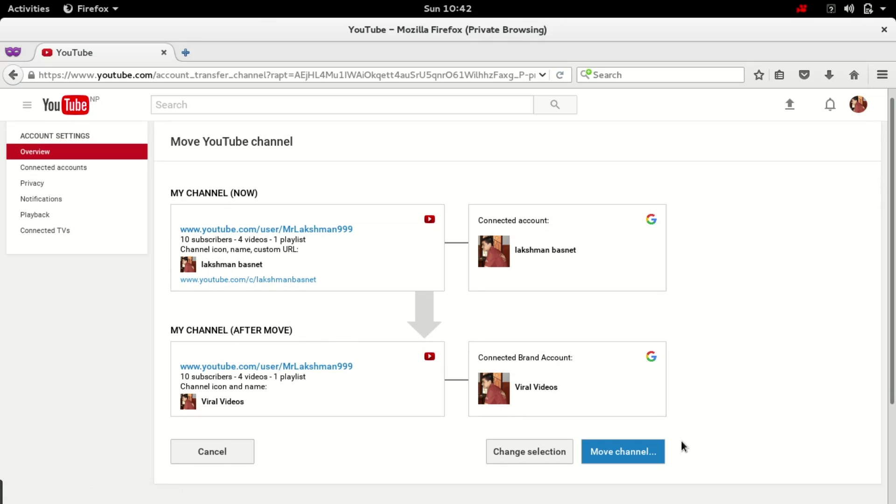
# Confirm moving the channel to Viral Videos, noting that comments cannot be moved.
pyautogui.click(647, 452)
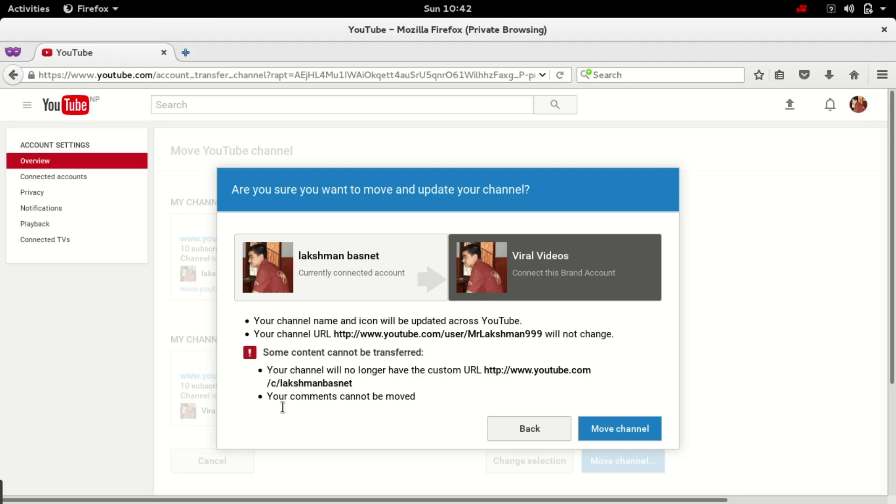
pyautogui.tripleClick(468, 396)
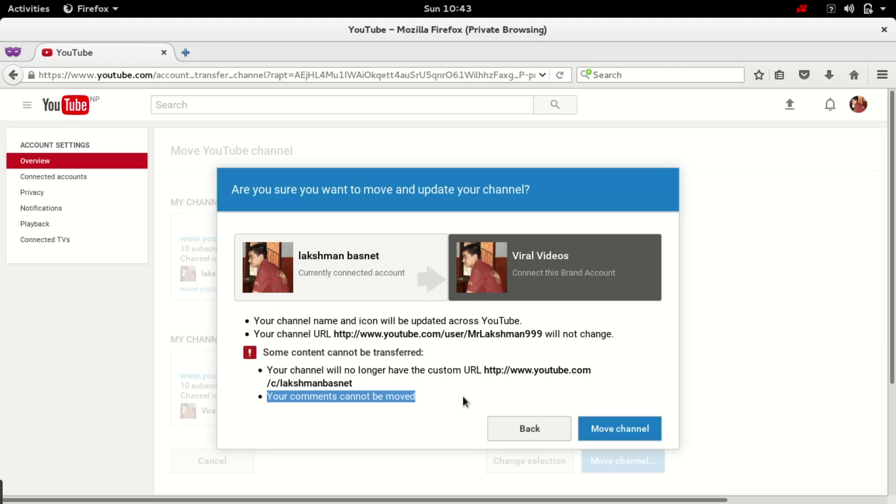
pyautogui.click(461, 398)
pyautogui.click(618, 432)
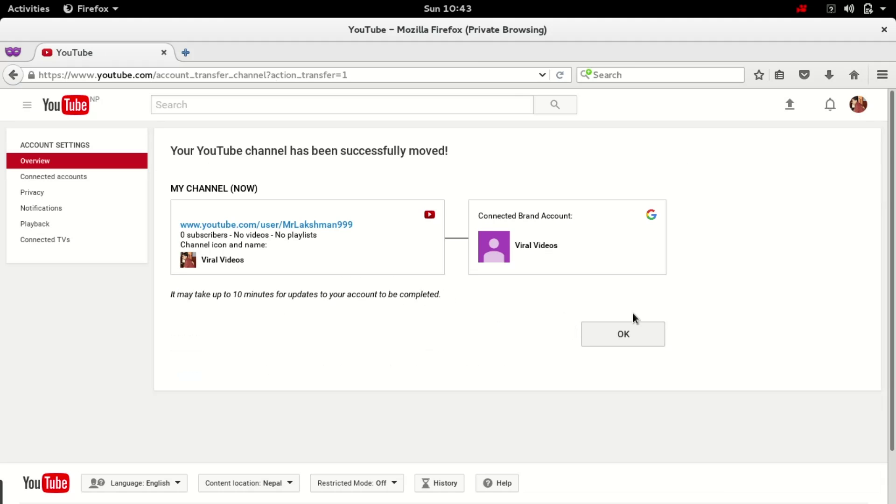
# Dismiss the success notice, continue as Viral Videos, and open its Creator Studio dashboard.
pyautogui.click(631, 337)
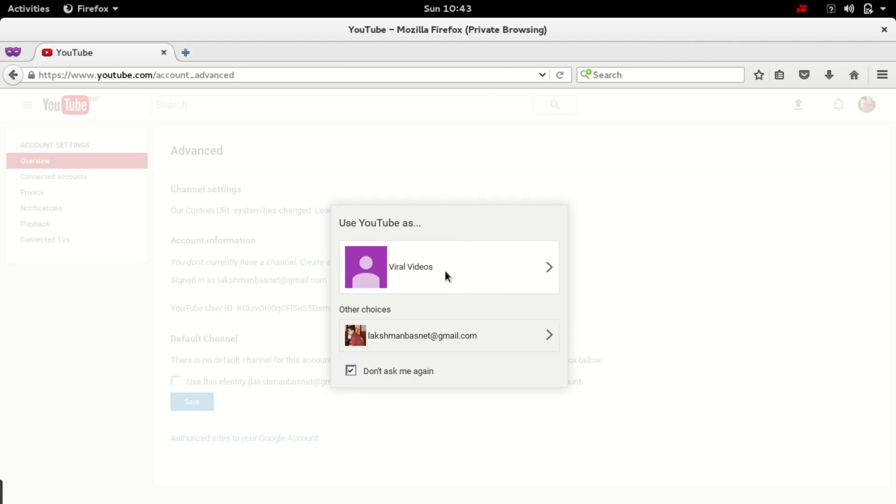
pyautogui.click(404, 271)
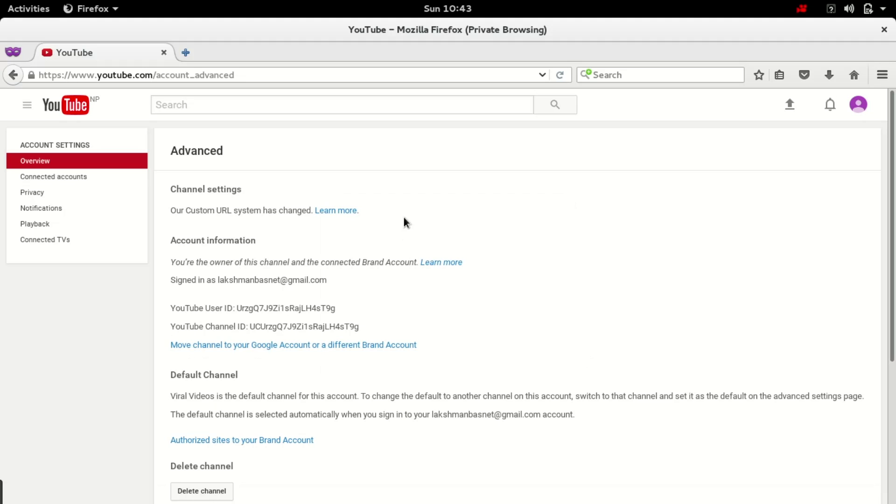
pyautogui.click(858, 104)
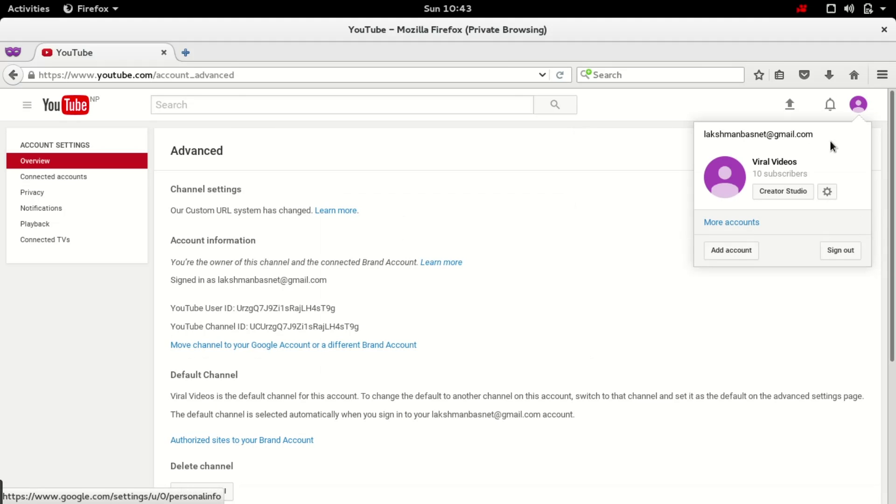
pyautogui.click(792, 197)
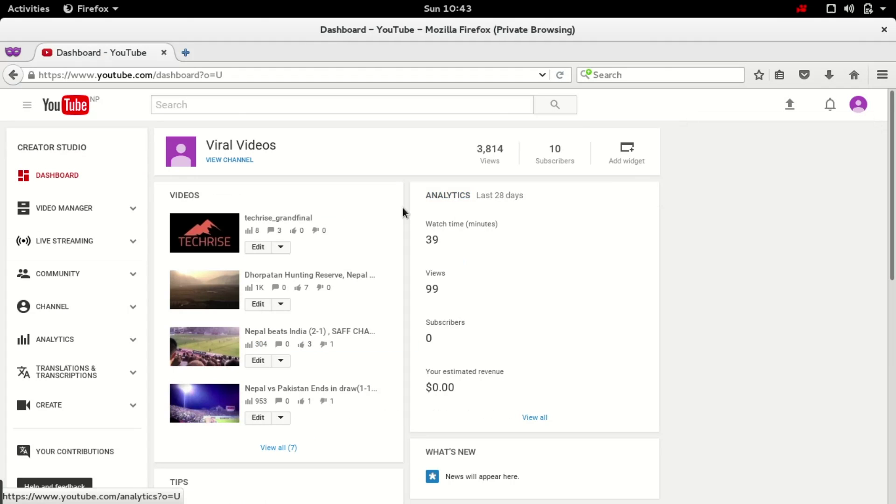
# Verify the 3,814 views, 10 subscribers and 7 videos, then confirm Viral Videos is the active channel.
pyautogui.moveTo(481, 152); pyautogui.dragTo(579, 163)
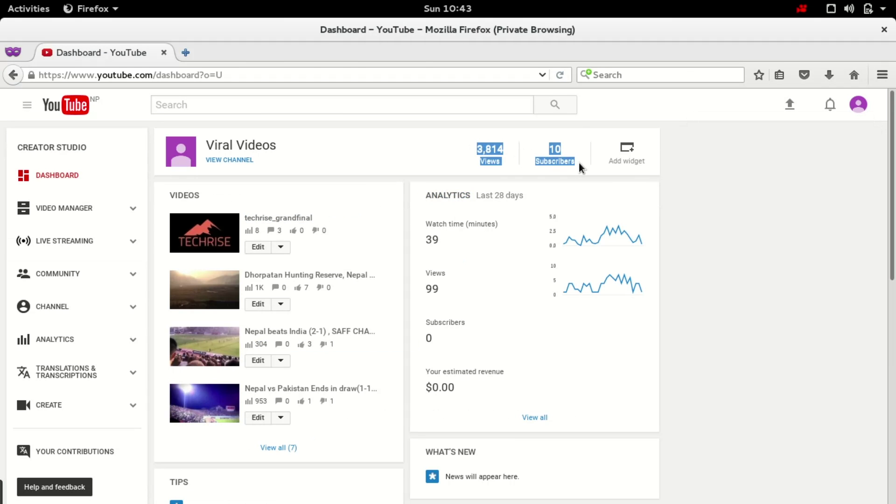
pyautogui.scroll(-4, 243, 252)
pyautogui.scroll(4, 242, 252)
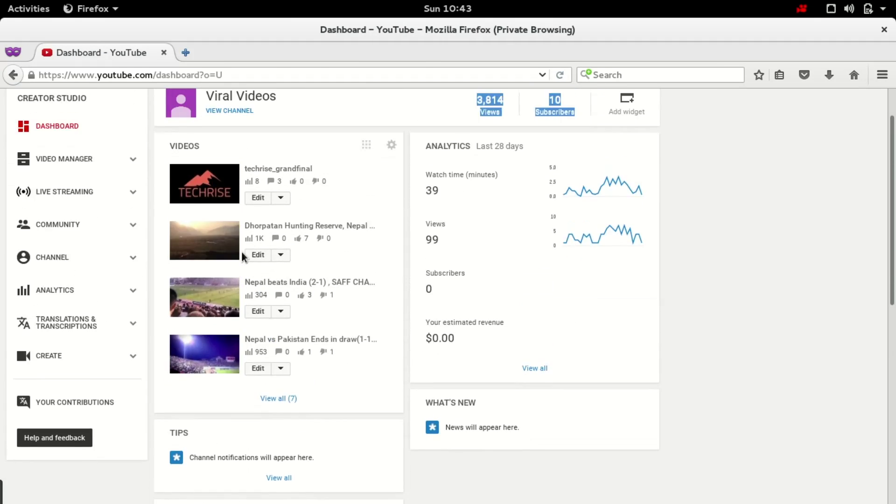
pyautogui.scroll(-10, 242, 252)
pyautogui.scroll(10, 238, 368)
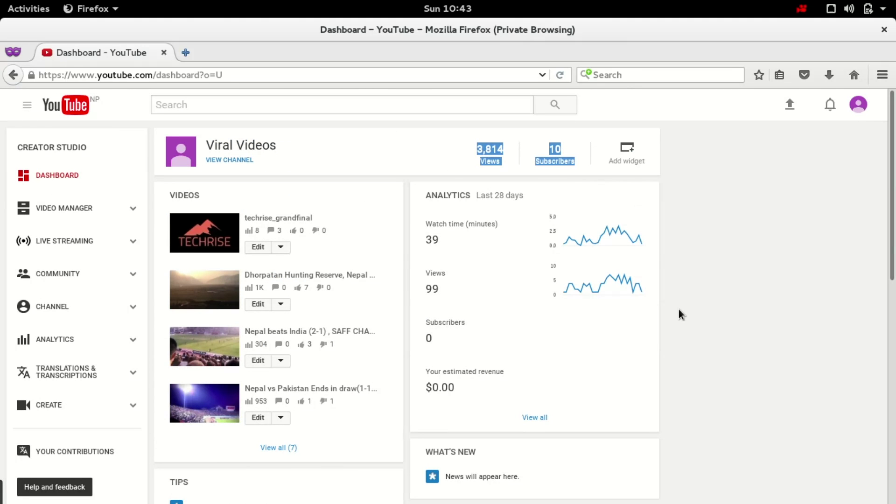
pyautogui.click(783, 315)
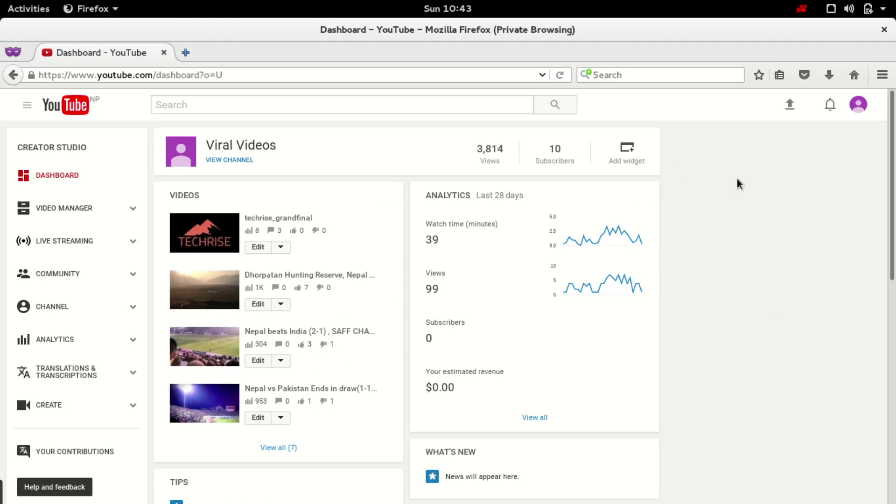
pyautogui.click(858, 112)
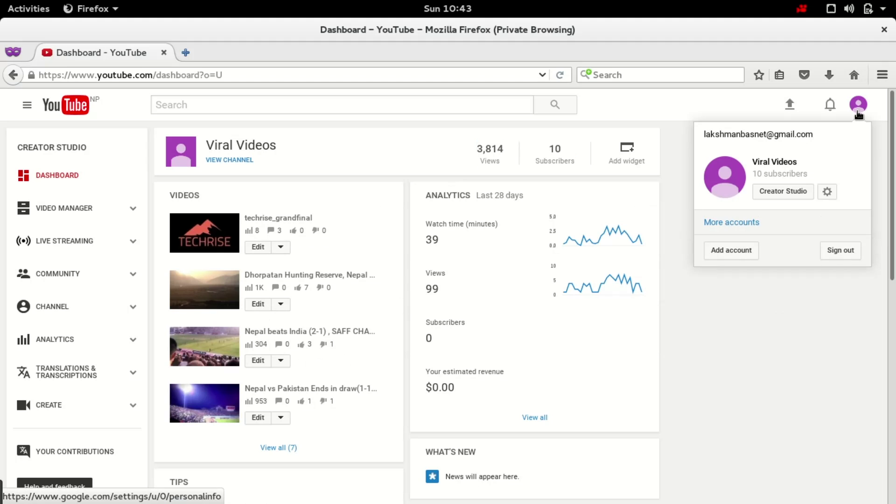